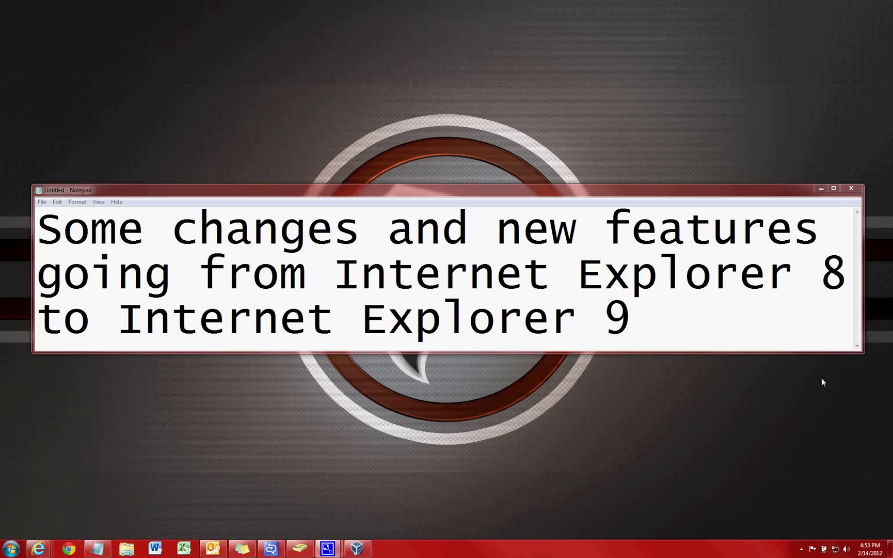
Bring up the XP virtual machine's IE8 and the host's IE9 side by side, both showing Google.
click(821, 189)
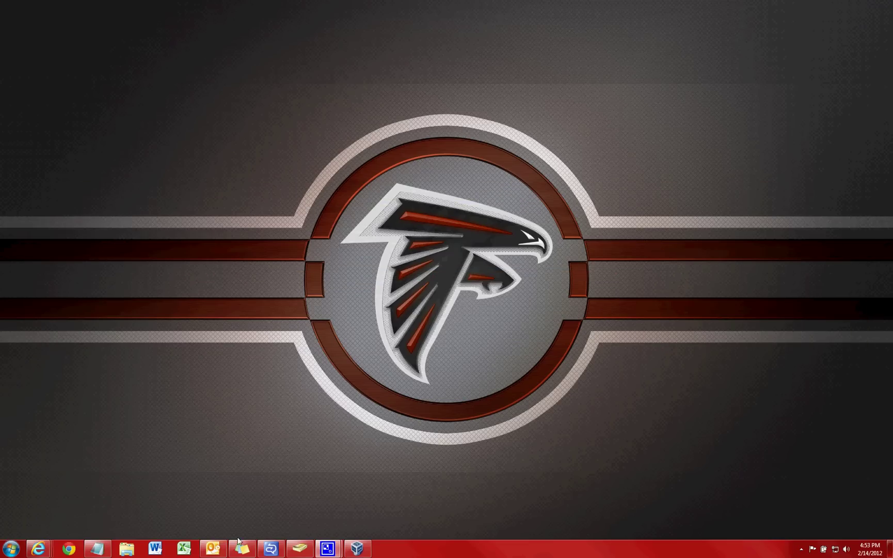
click(357, 547)
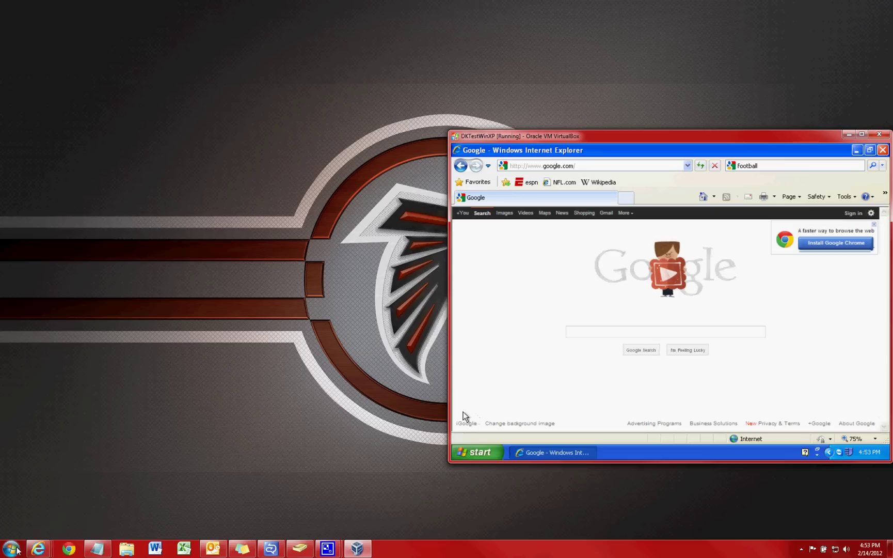
mouse_move(38, 548)
click(367, 485)
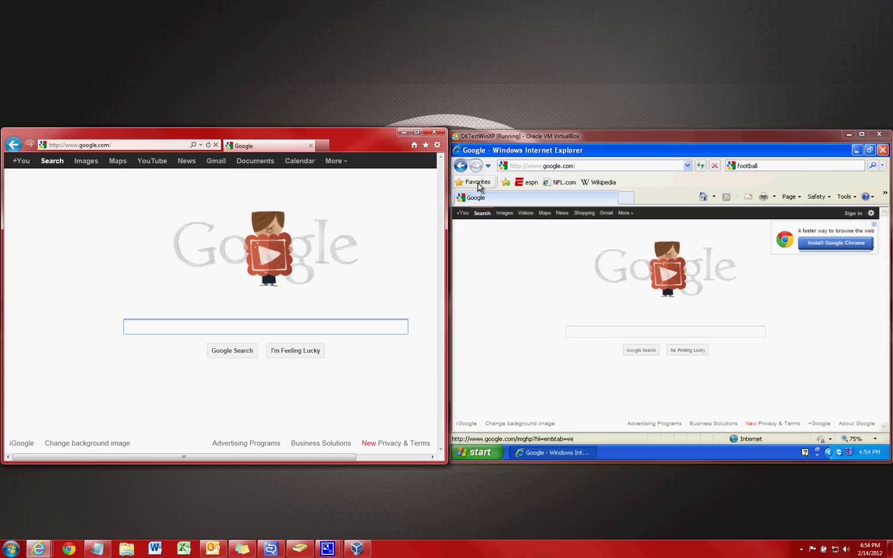
click(477, 182)
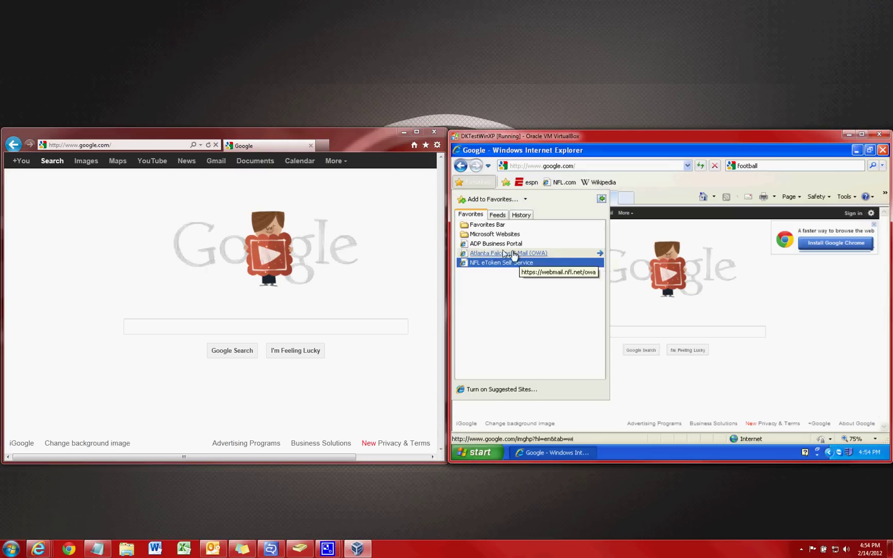
click(498, 215)
click(520, 215)
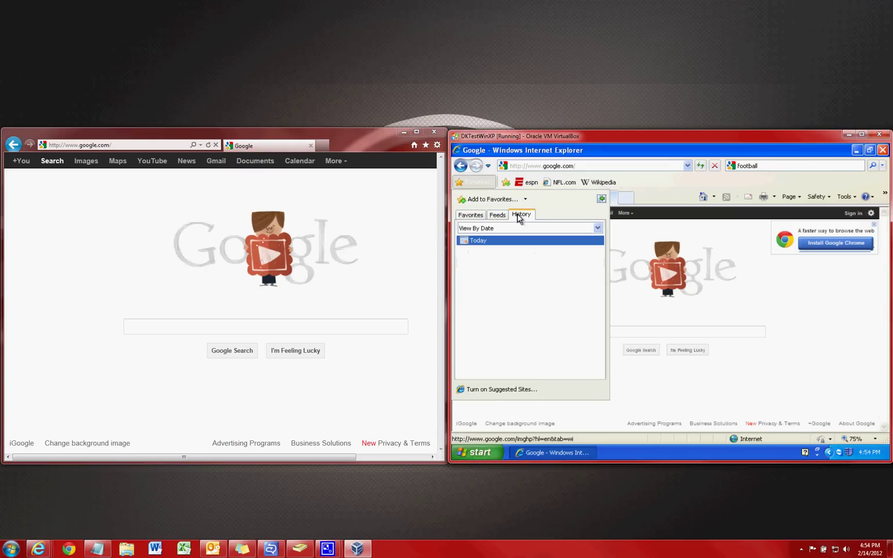
click(472, 214)
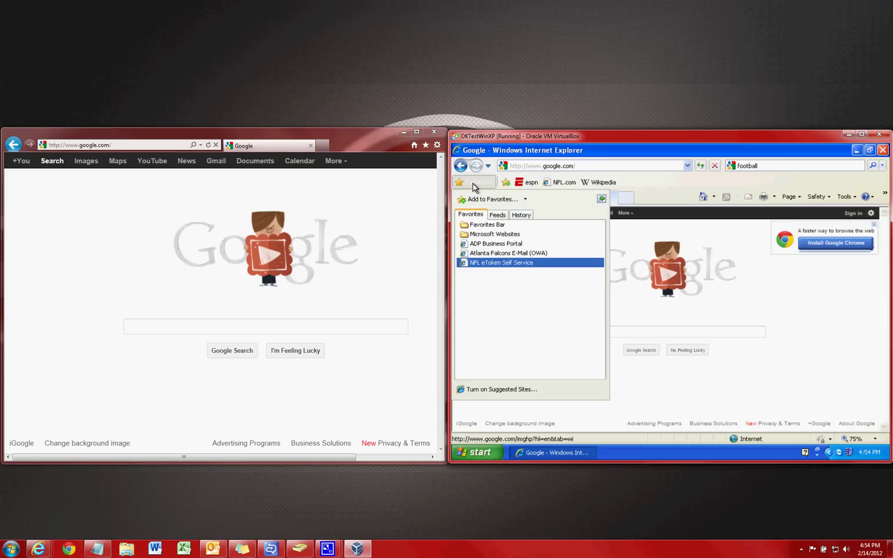
click(474, 185)
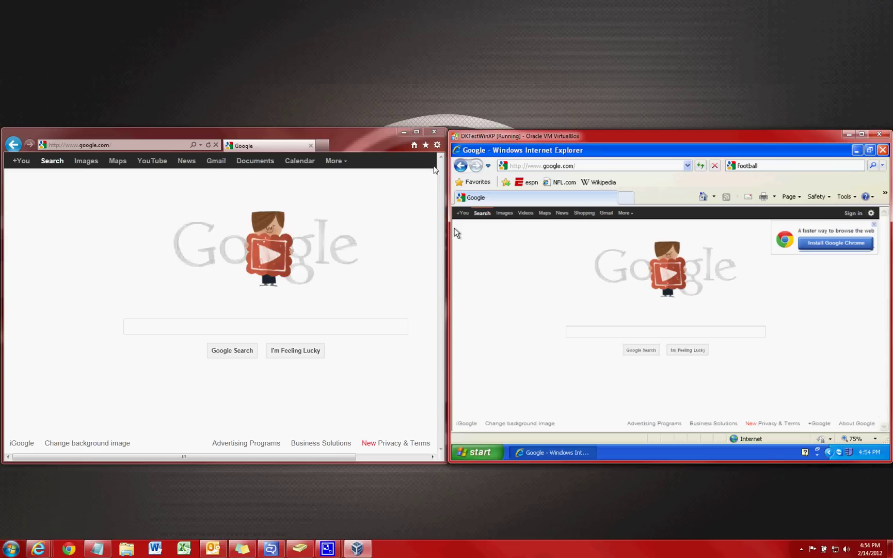
click(426, 145)
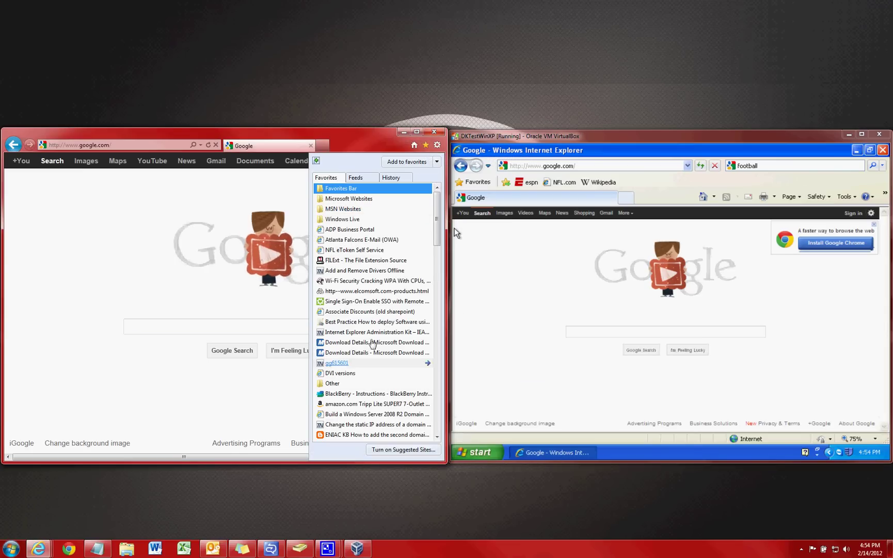
click(359, 179)
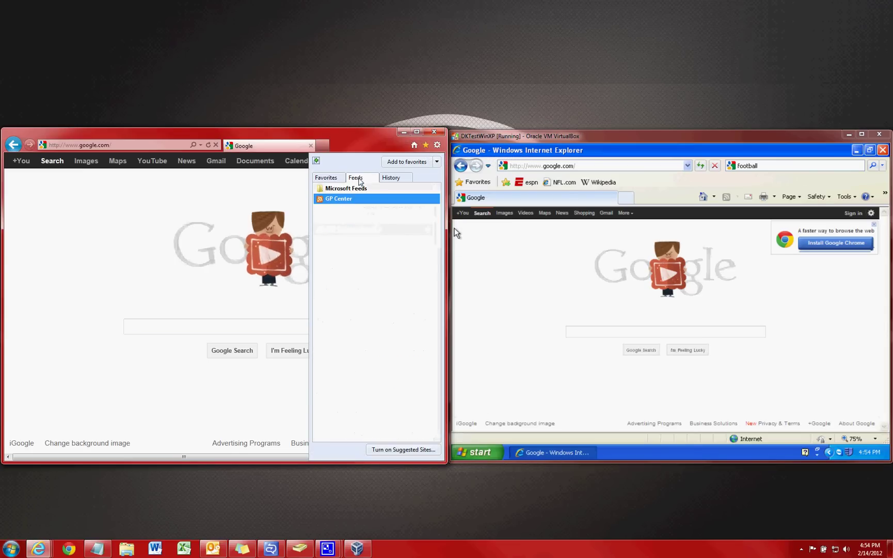
click(391, 178)
click(325, 177)
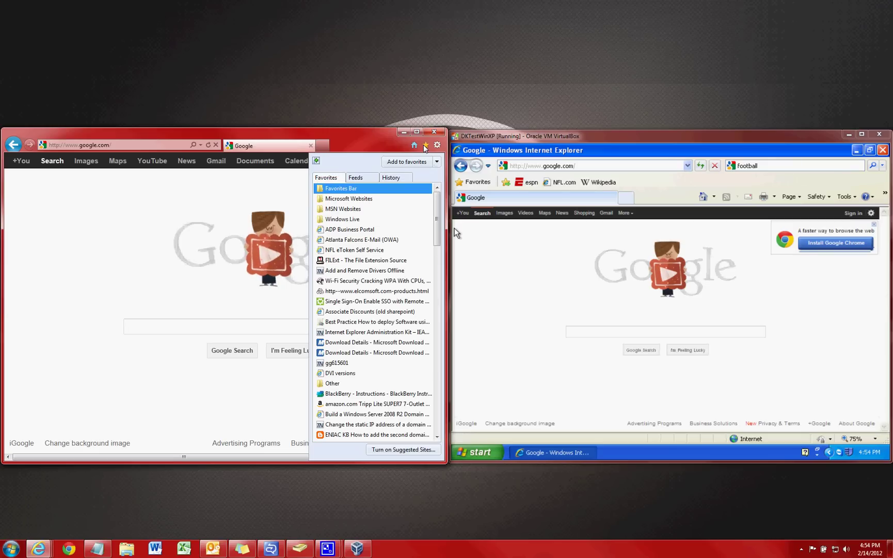
click(409, 246)
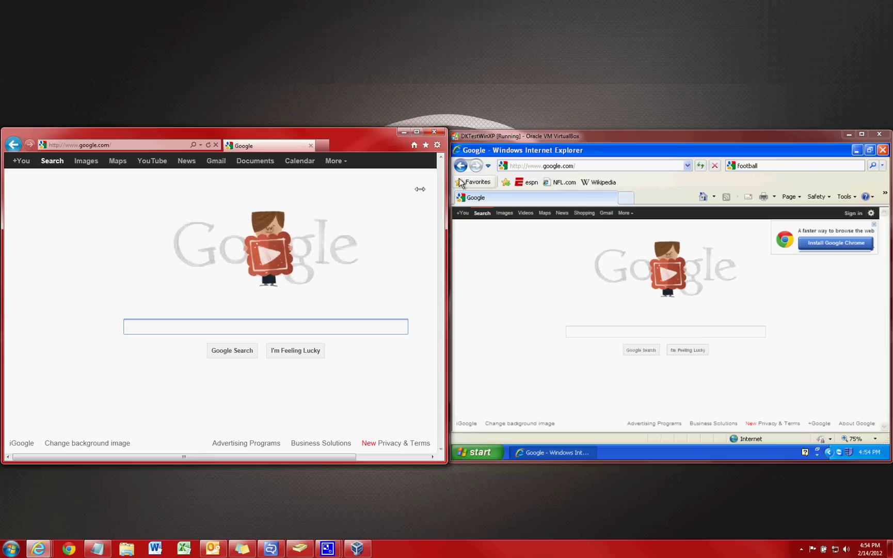
Toggle IE9's Favorites bar on, off, and on again so links like Nike+ and Zendesk appear.
right_click(353, 136)
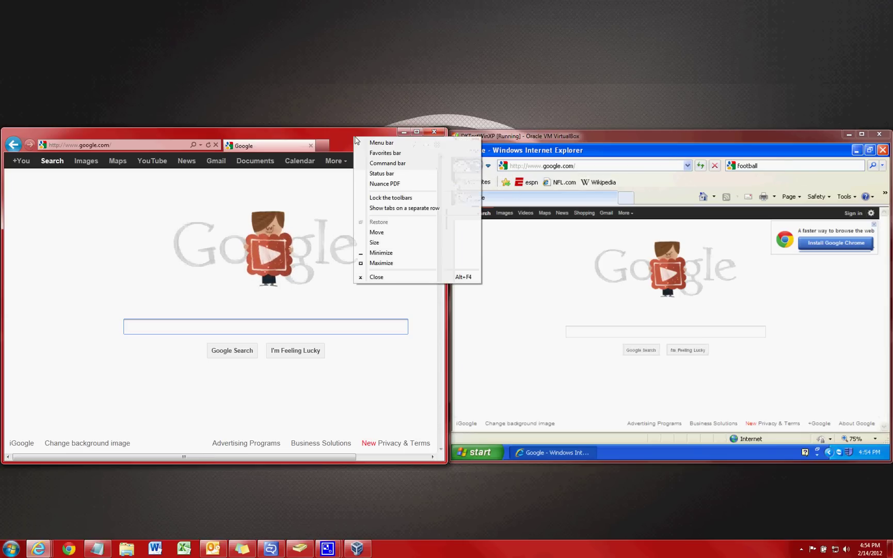
click(384, 153)
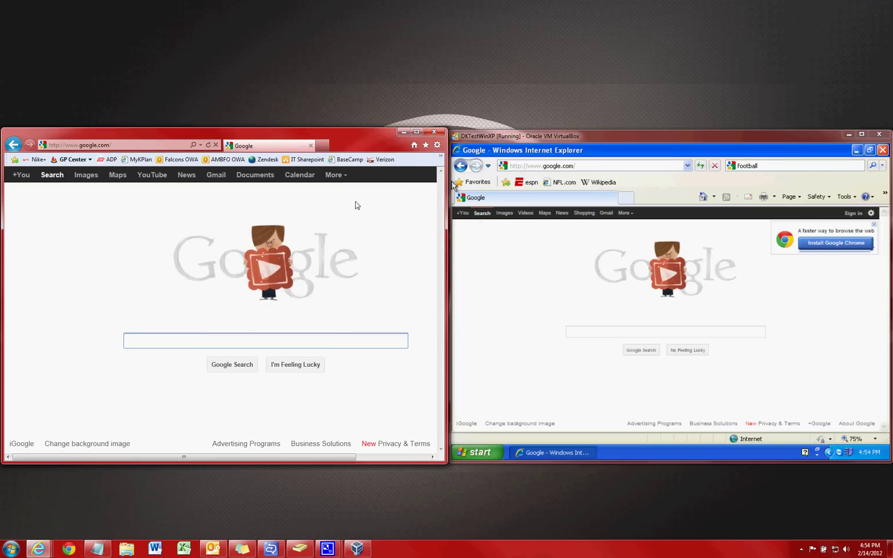
right_click(352, 137)
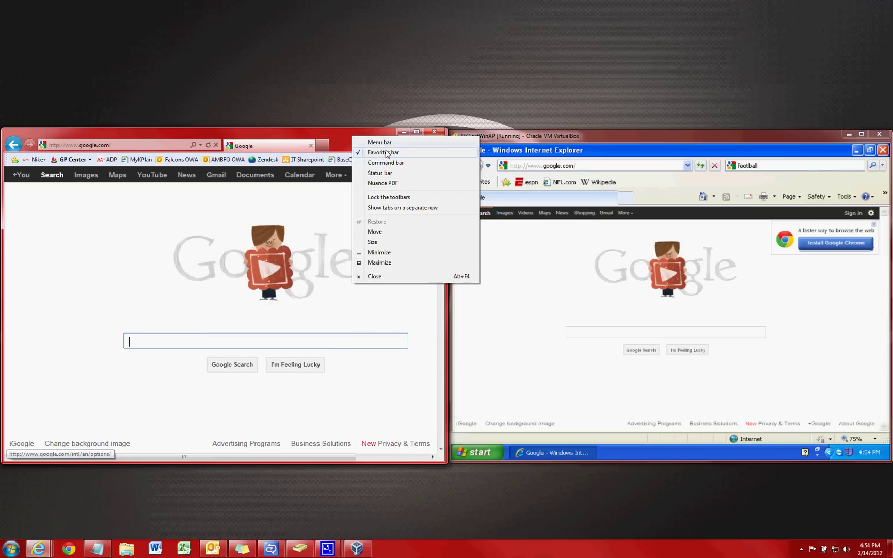
click(387, 152)
right_click(362, 143)
click(373, 161)
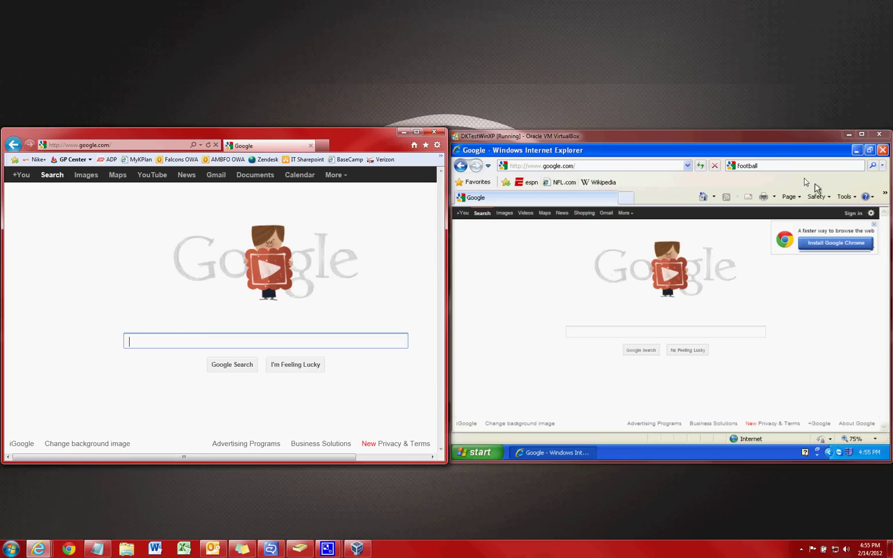
Clear IE8's old search term and go to wikipedia.org from the address bar.
click(795, 166)
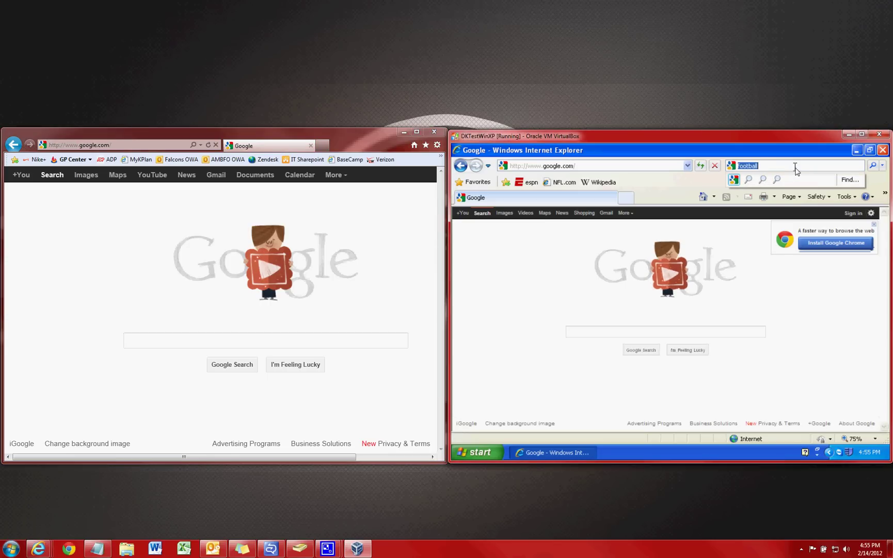
key(BackSpace)
click(612, 169)
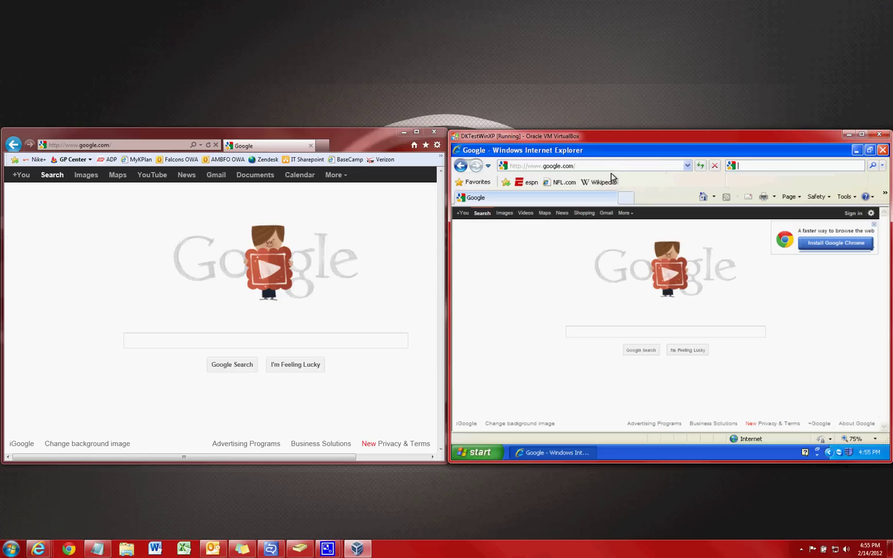
text(wiki)
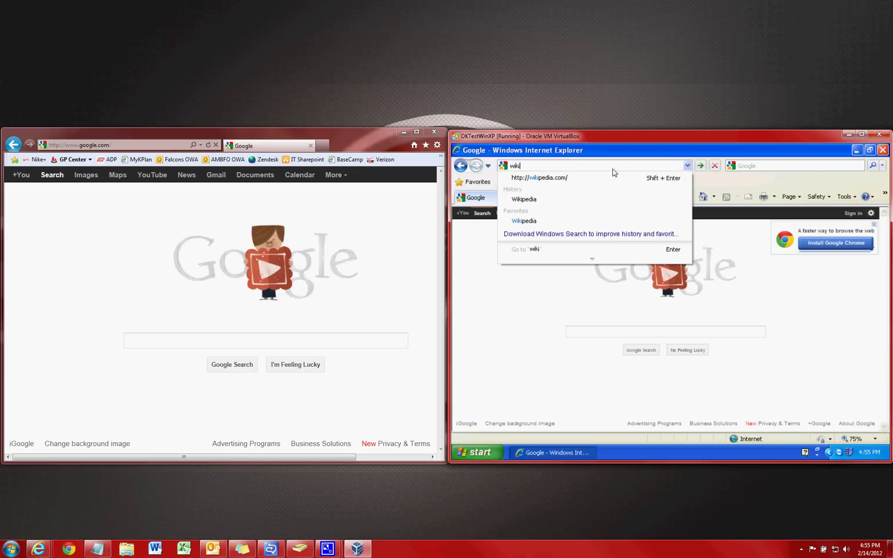
key(shift+Return)
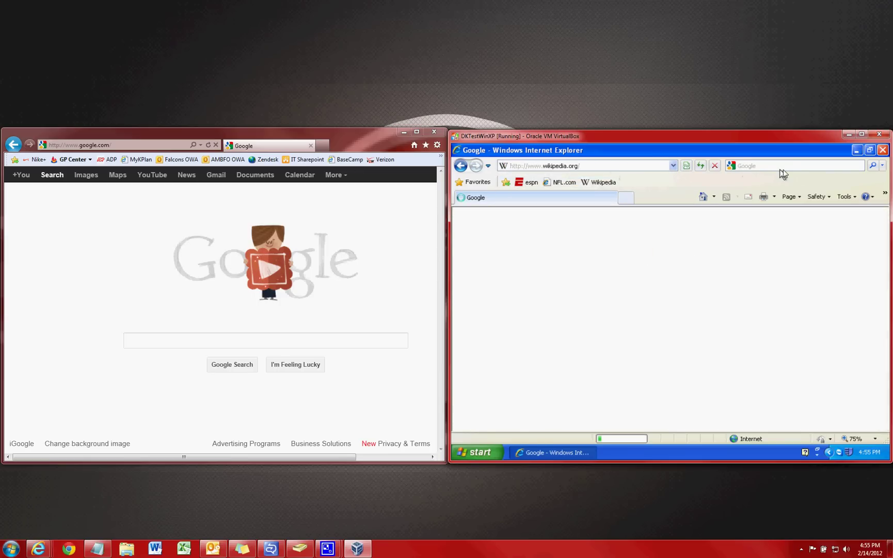
Search for football from IE8's search box.
click(784, 170)
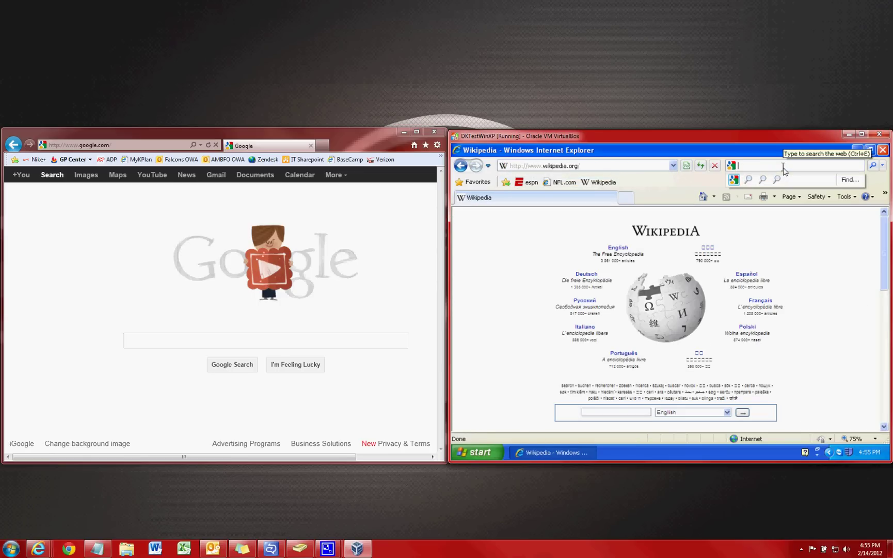
text(football)
key(Return)
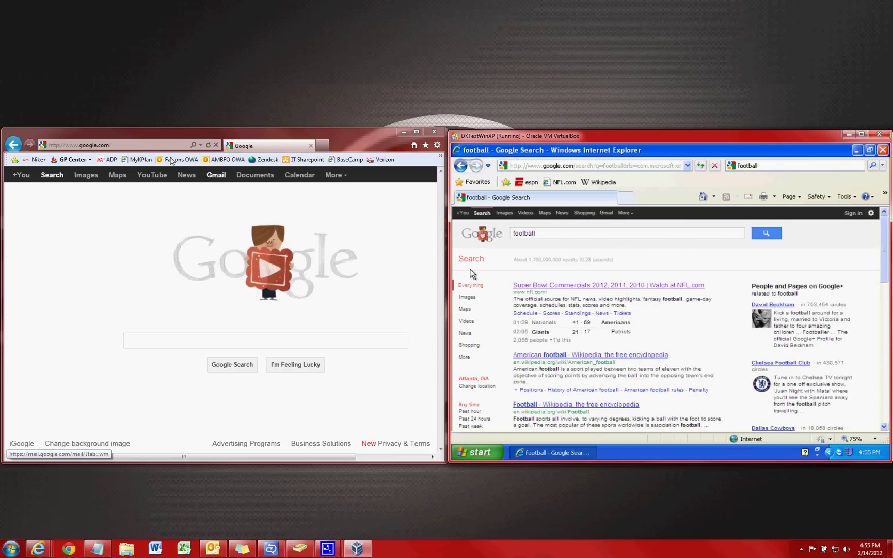
Load wikipedia.org from IE9's address bar.
click(141, 144)
text(wikipedia.org/)
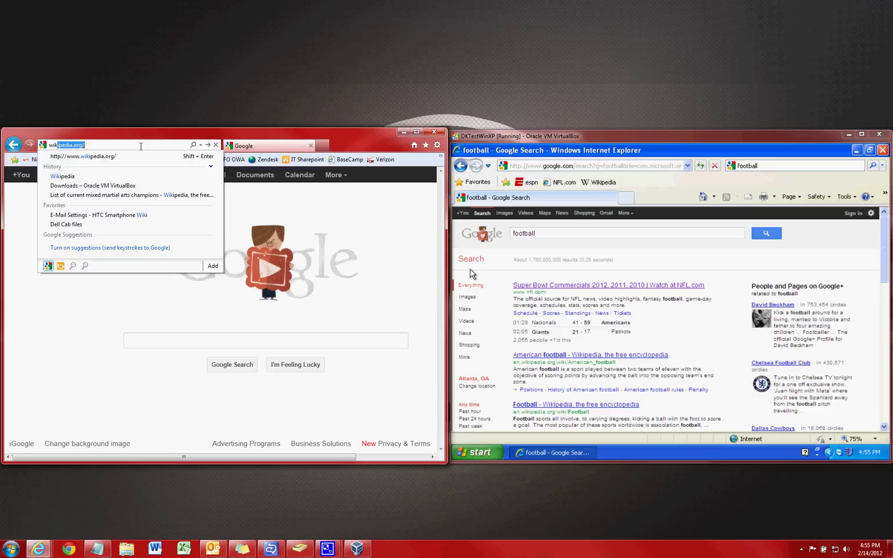
key(Return)
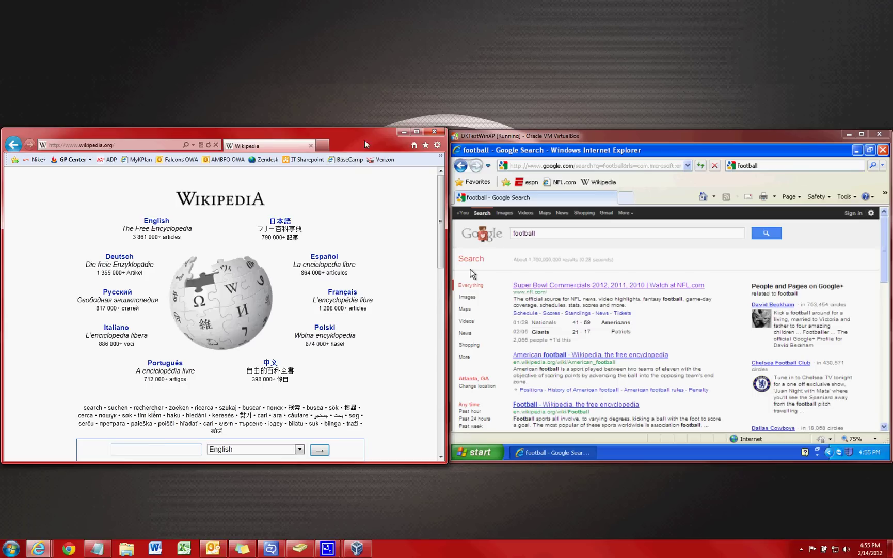
Search football straight from IE9's address bar, then send both browsers back to the Google home page.
click(112, 145)
text(foo)
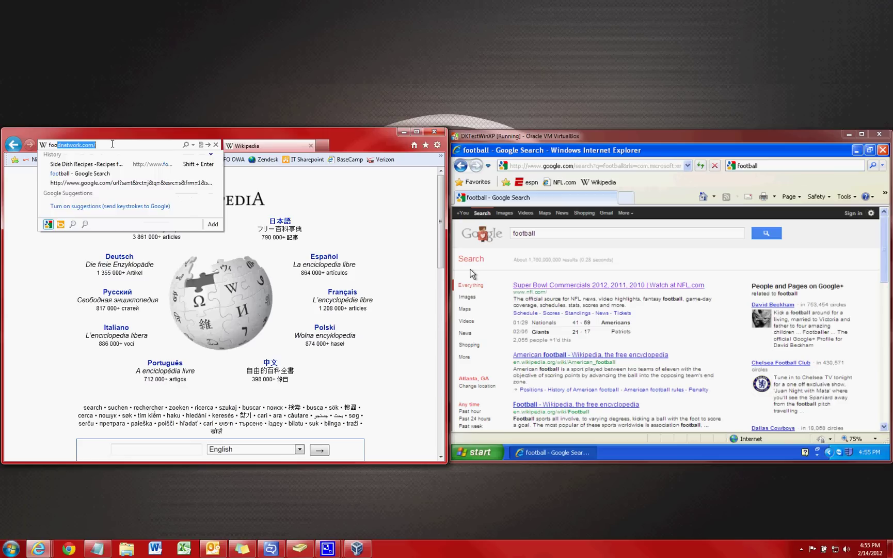
text(tball)
key(Return)
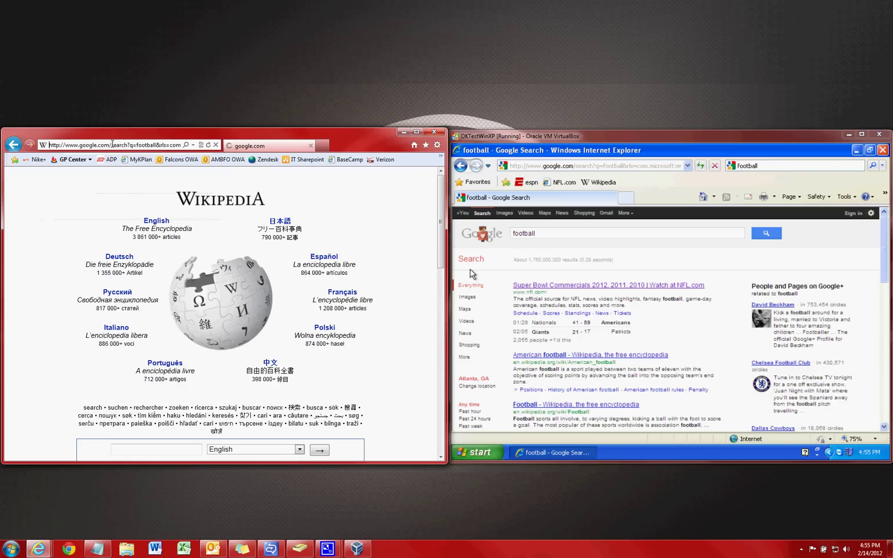
click(705, 194)
click(416, 147)
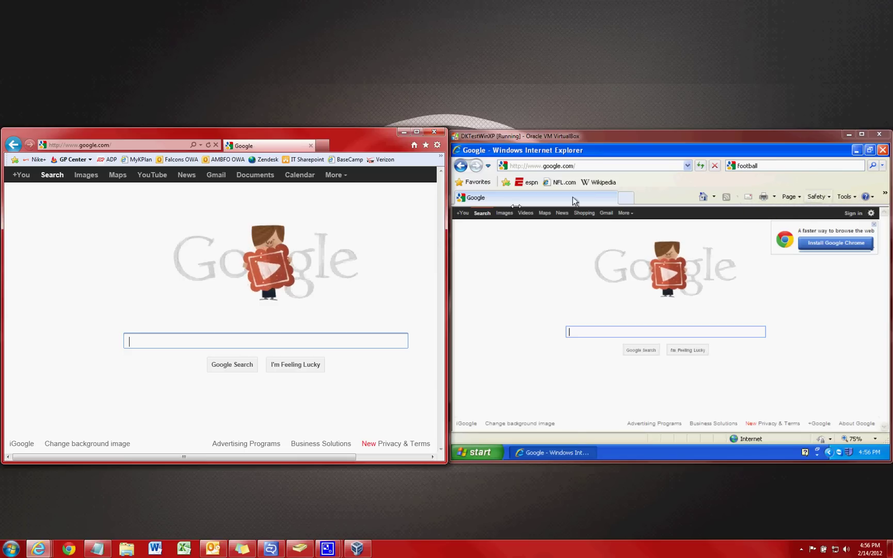
click(436, 145)
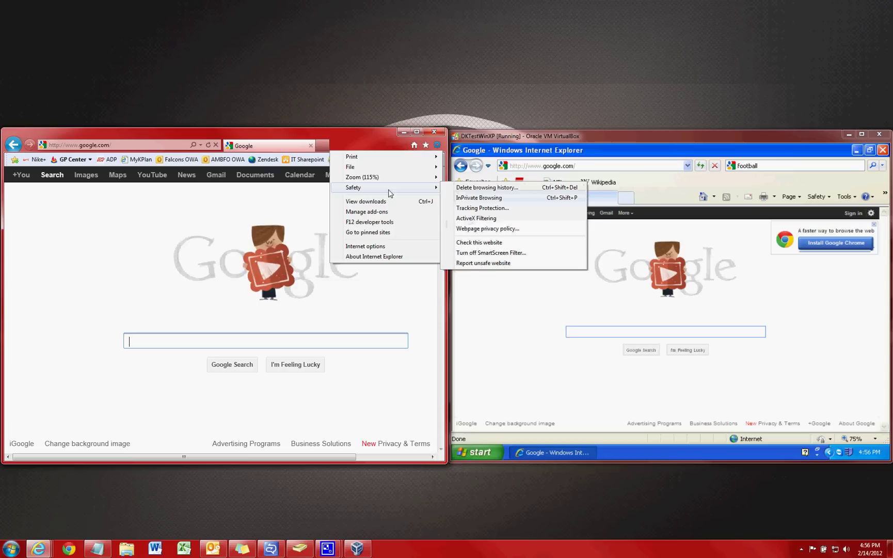
click(436, 145)
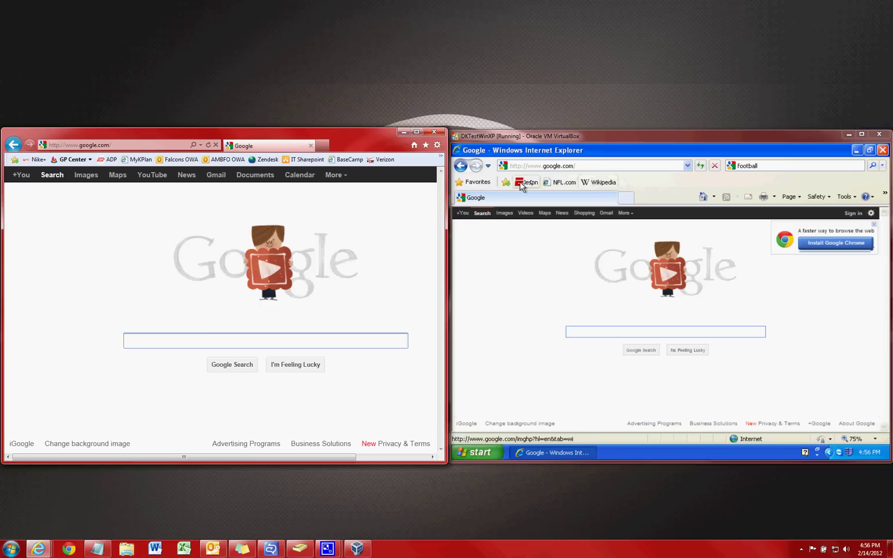
Open and close IE8's saved favorites list.
click(466, 184)
click(466, 183)
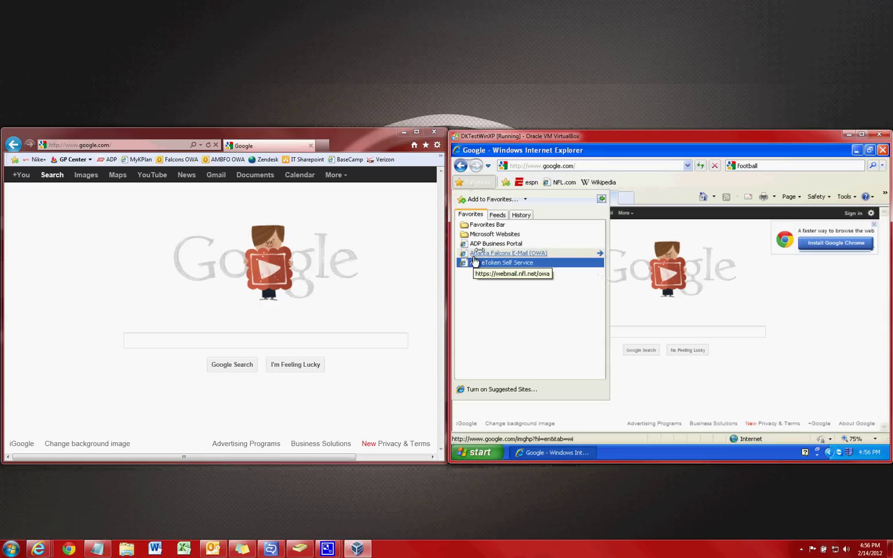
click(469, 185)
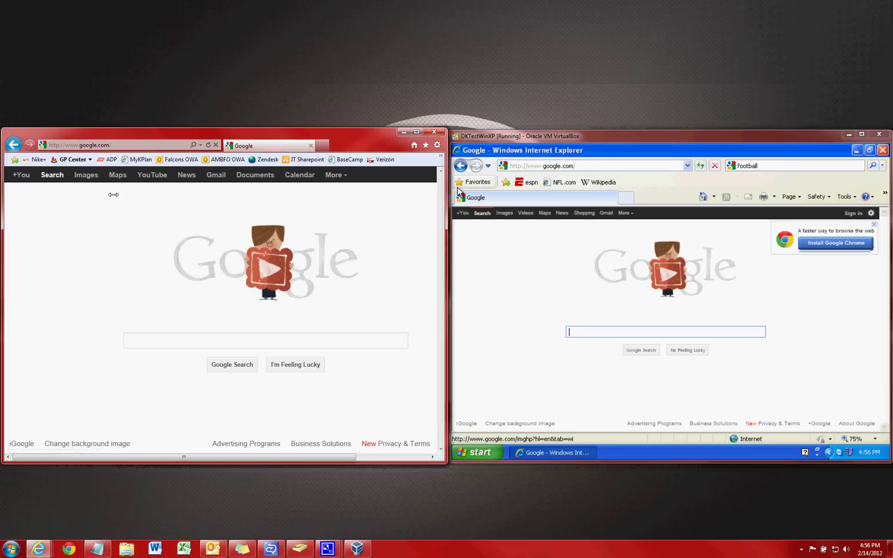
Load wikipedia in IE9 from its address bar.
click(112, 145)
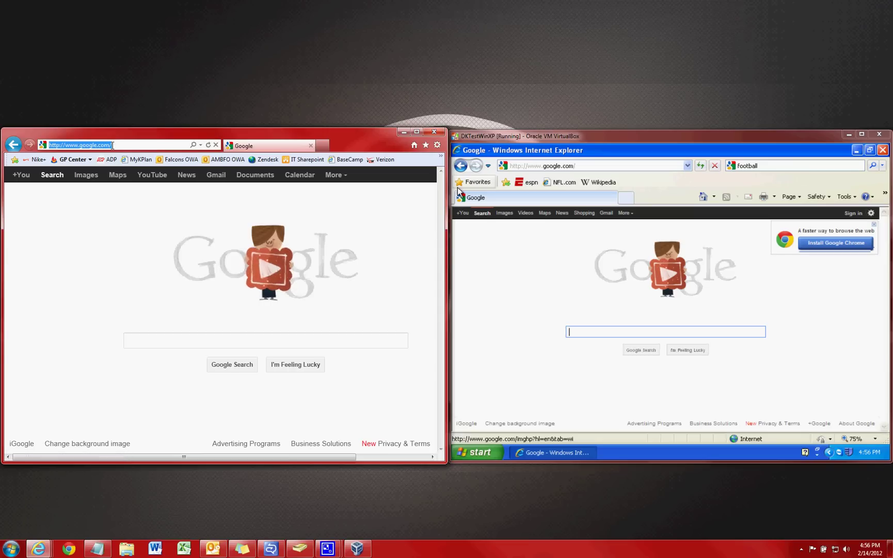
text(wikipedia)
key(Return)
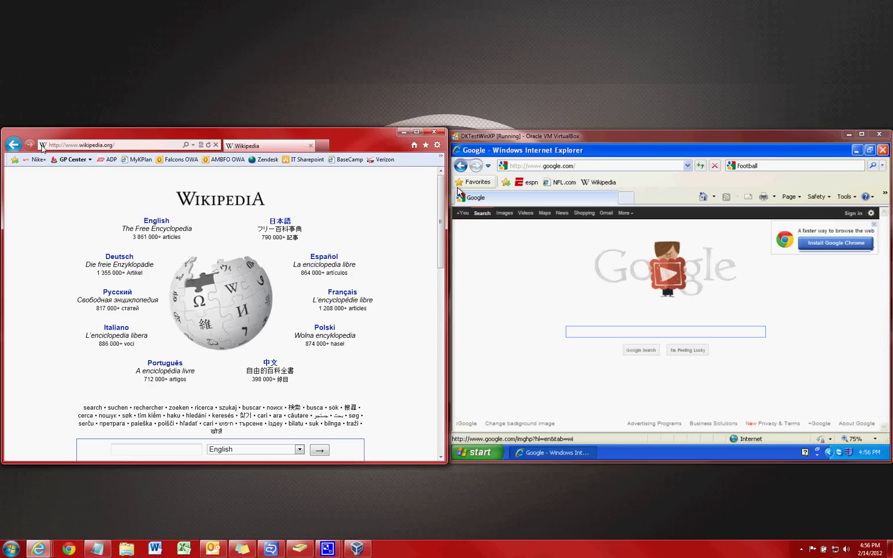
Drag the Wikipedia favicon from IE9's address bar to pin the site on the taskbar.
drag(43, 154, 410, 550)
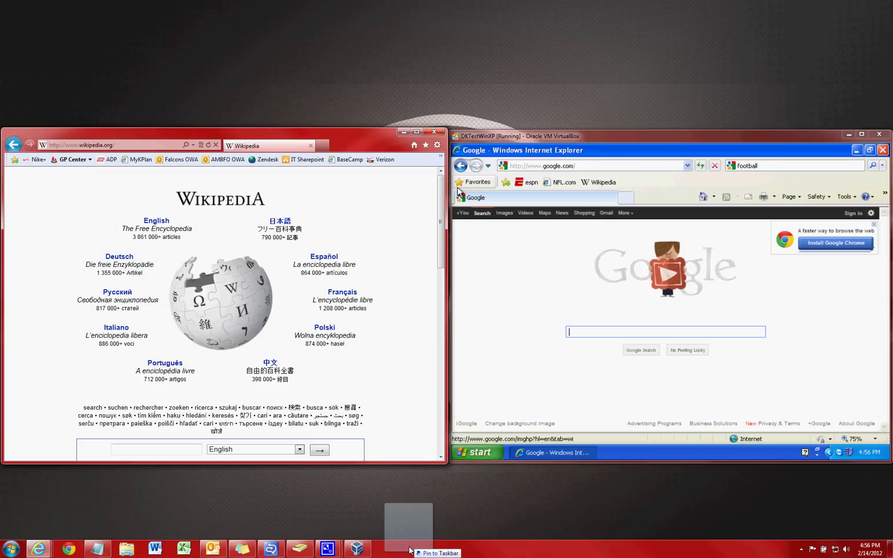
drag(410, 550, 411, 550)
mouse_move(396, 551)
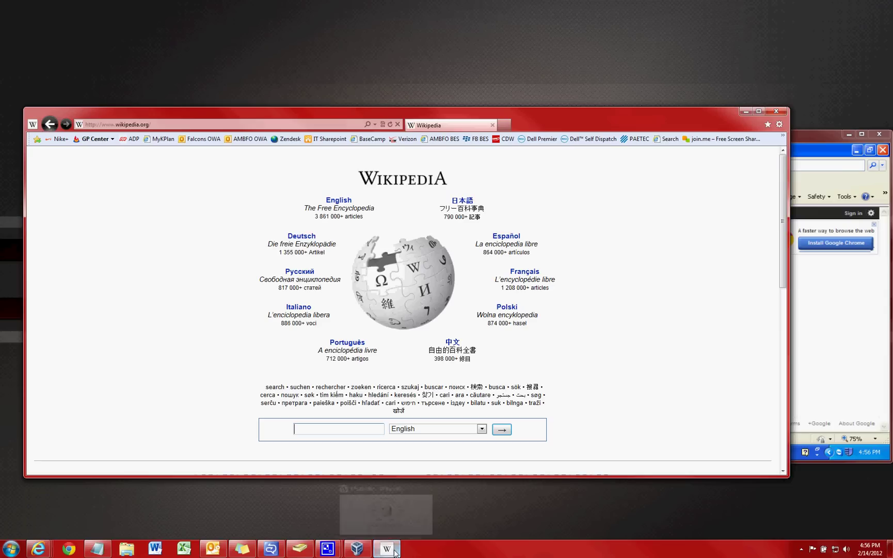
Minimize the Wikipedia and VM windows, reopen Wikipedia from its taskbar pin, then close it.
drag(685, 120, 637, 103)
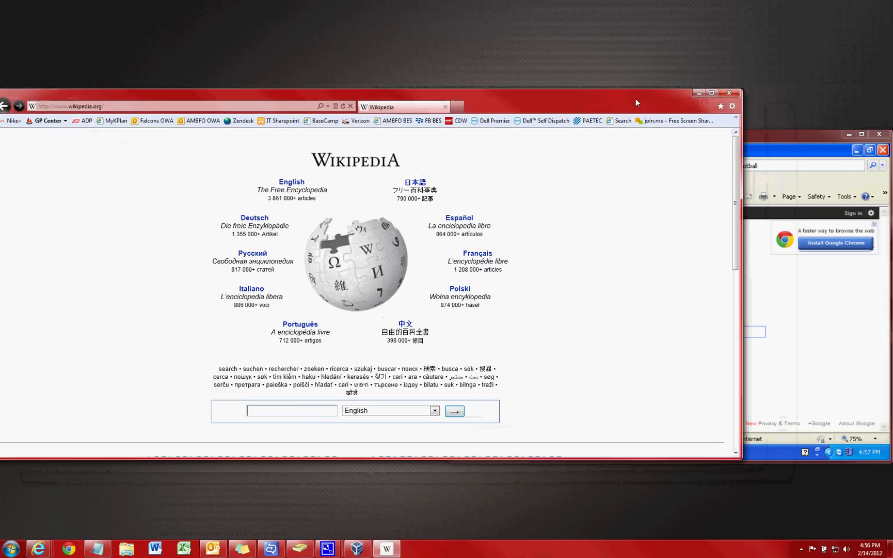
click(729, 93)
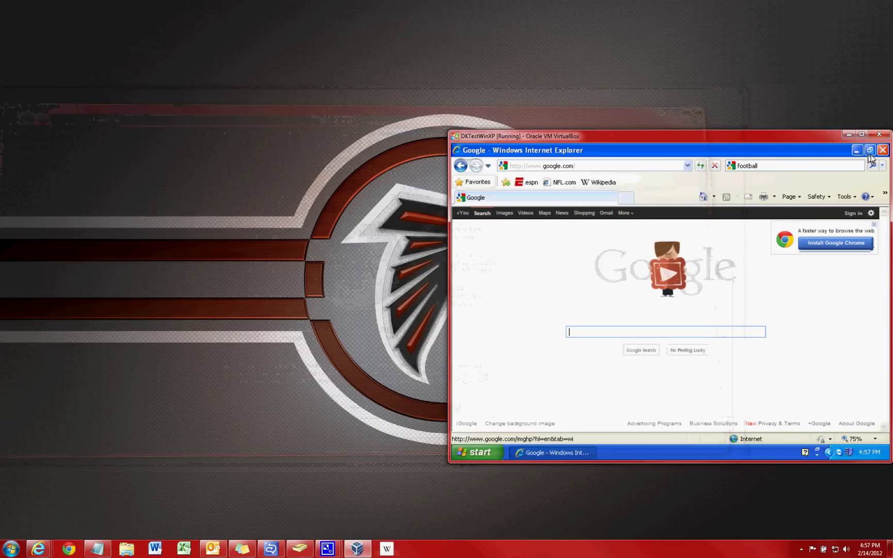
click(849, 135)
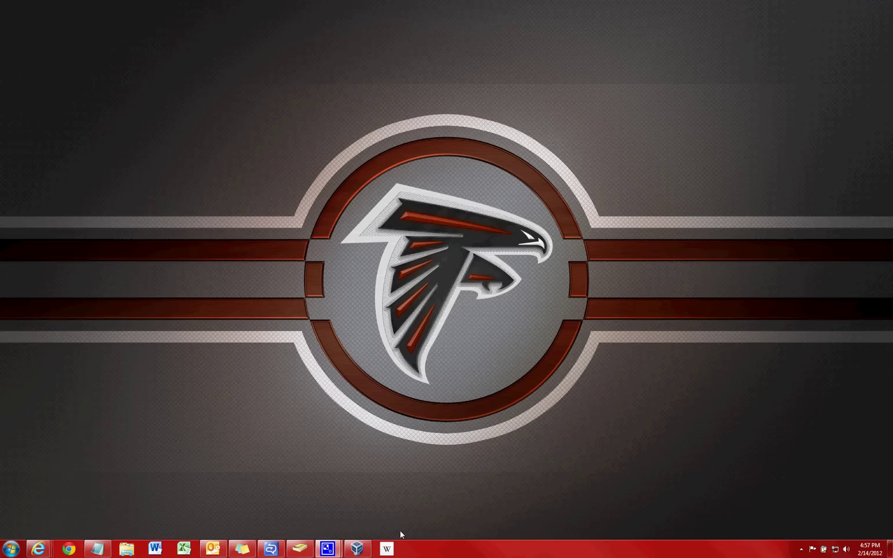
click(392, 549)
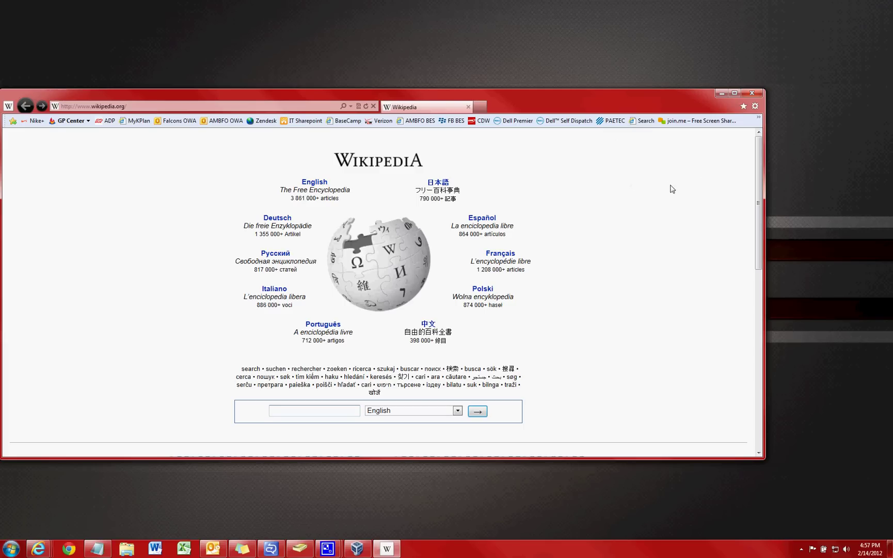
click(752, 93)
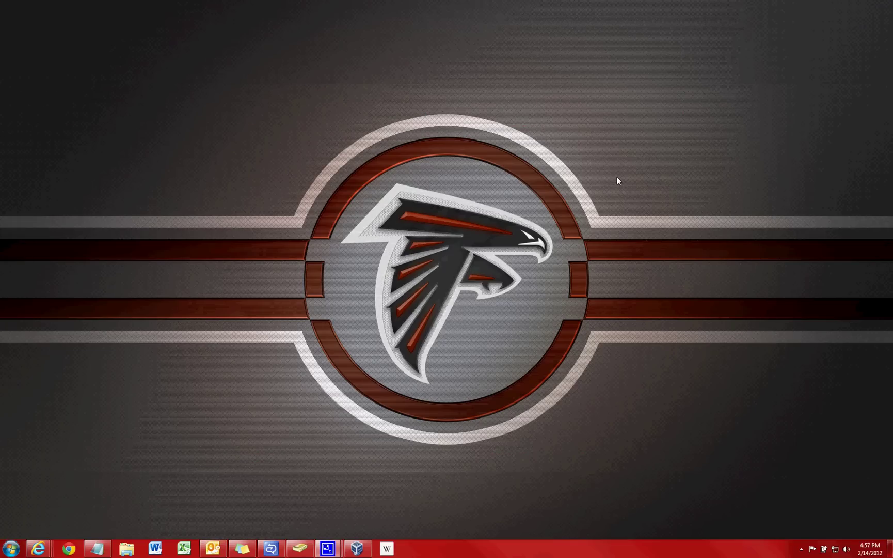